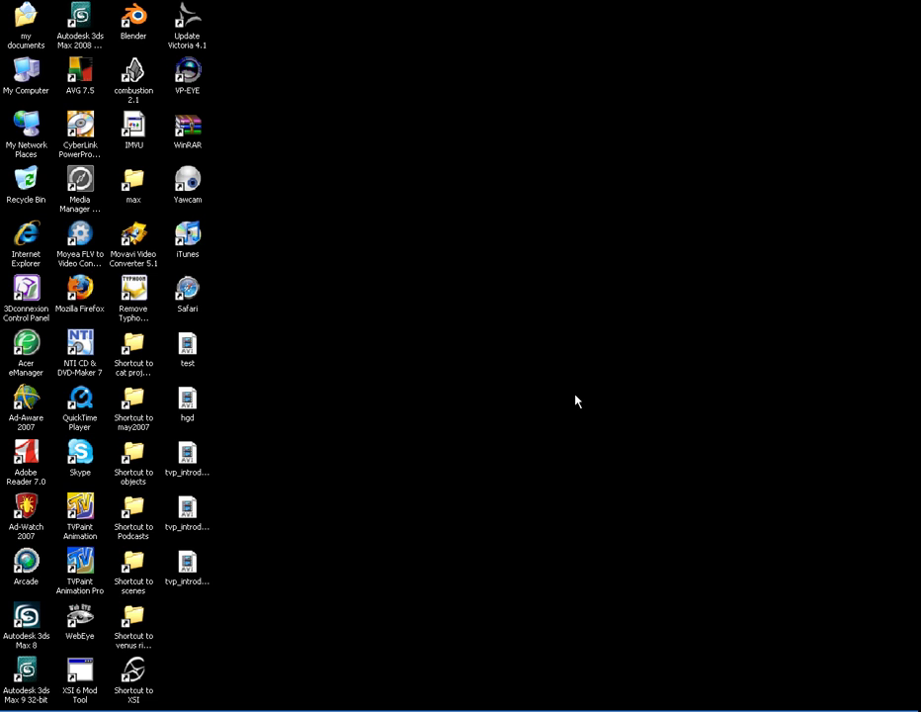
# Step: Launch TVPaint Animation Pro and create Untitled-01 with the default configuration and template
pyautogui.click(79, 560)
pyautogui.doubleClick(79, 559)
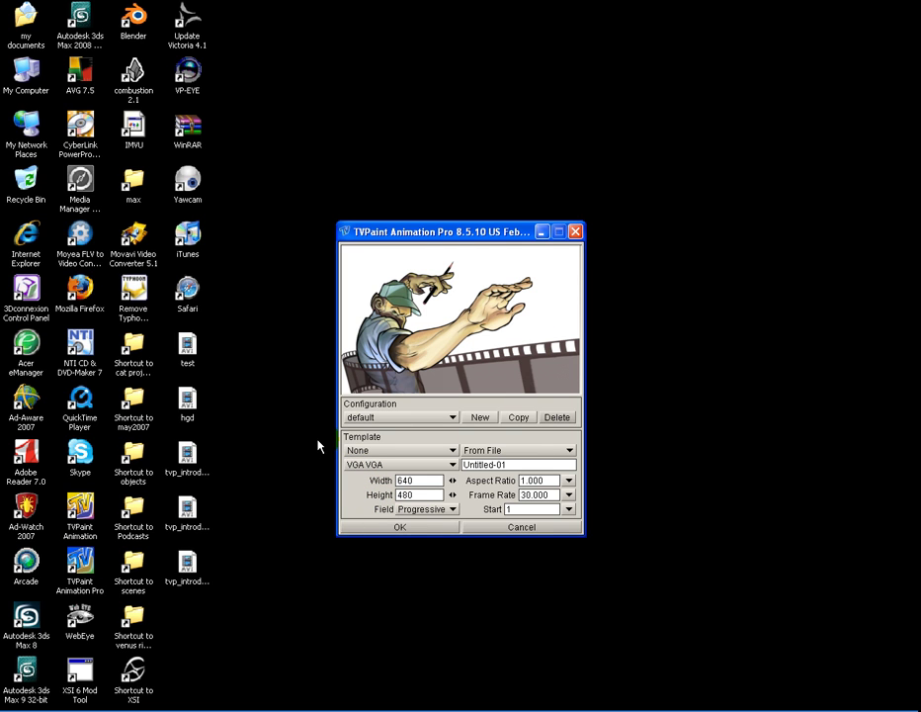
pyautogui.click(400, 527)
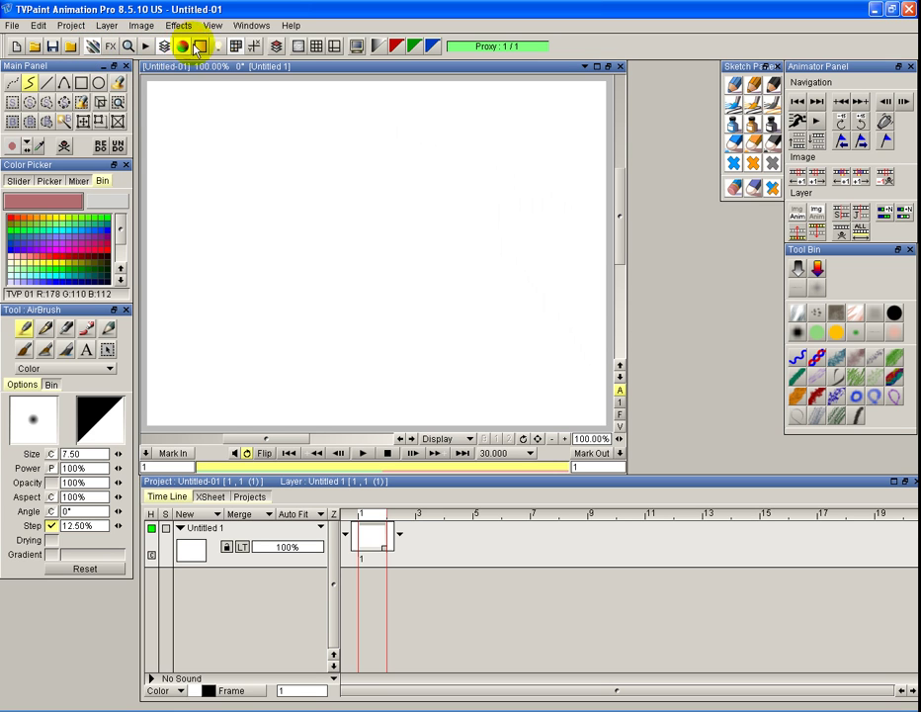
pyautogui.click(91, 47)
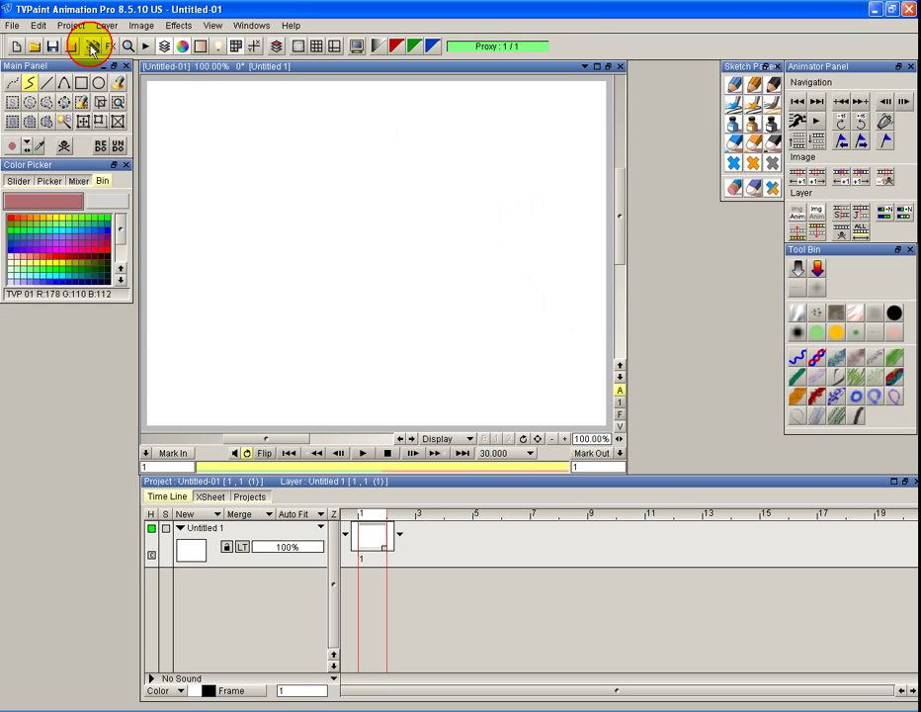
pyautogui.click(91, 47)
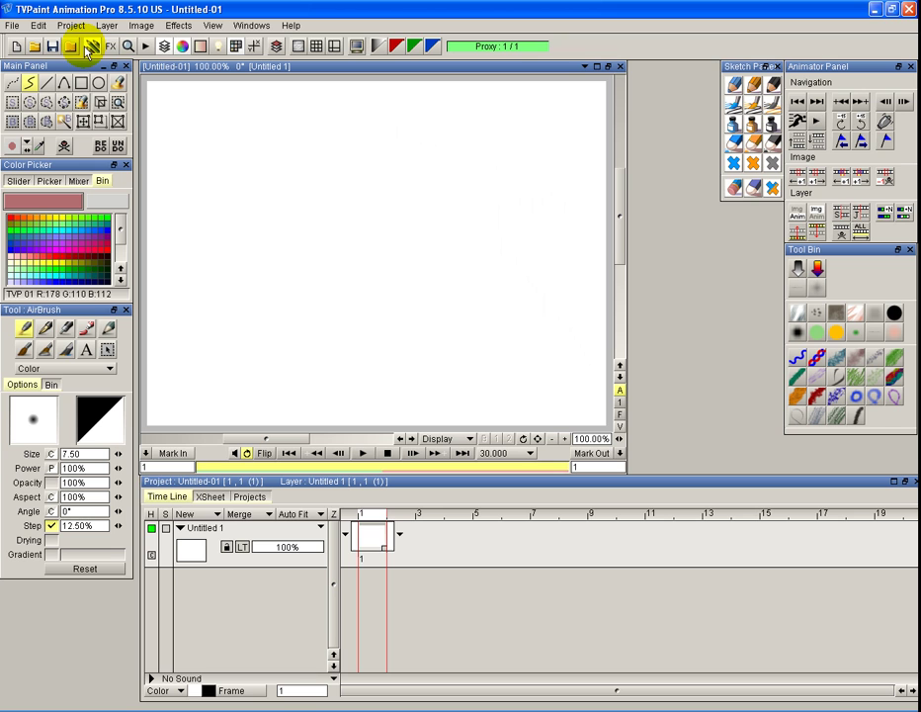
pyautogui.click(164, 50)
pyautogui.click(165, 49)
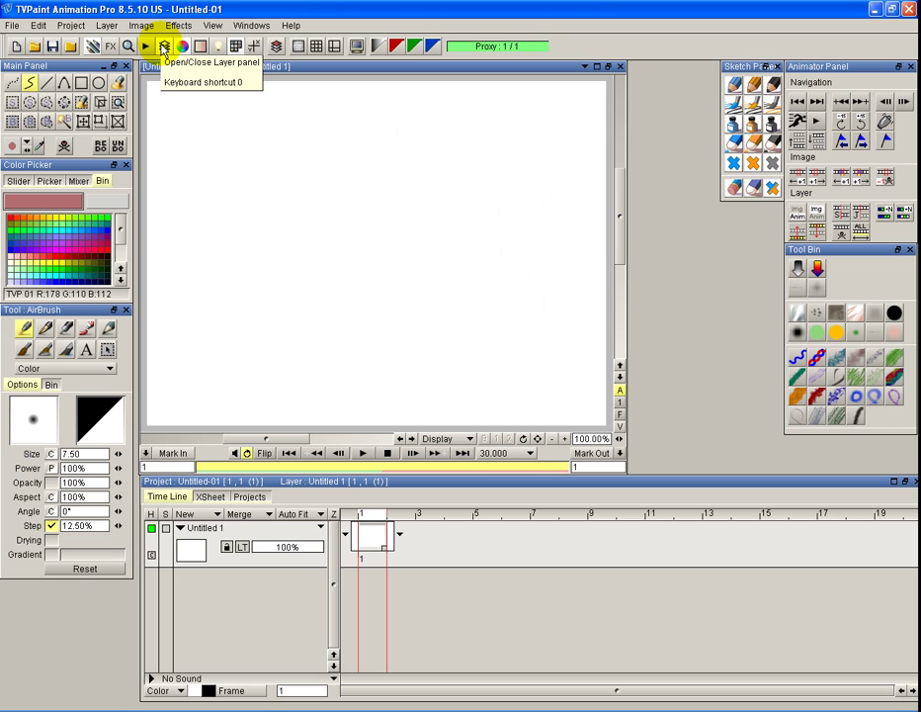
pyautogui.click(164, 47)
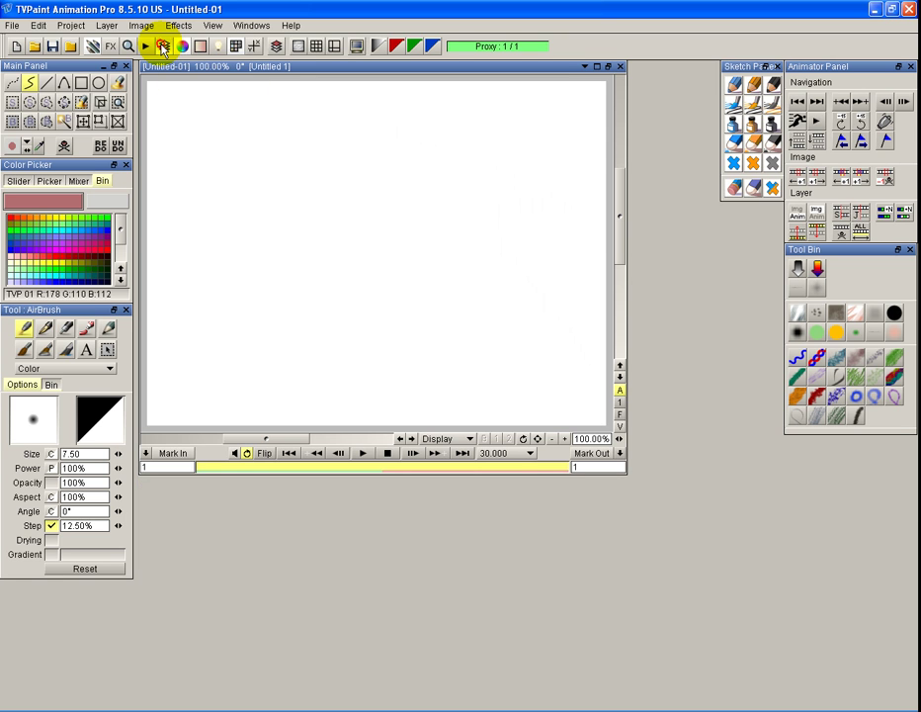
pyautogui.click(165, 47)
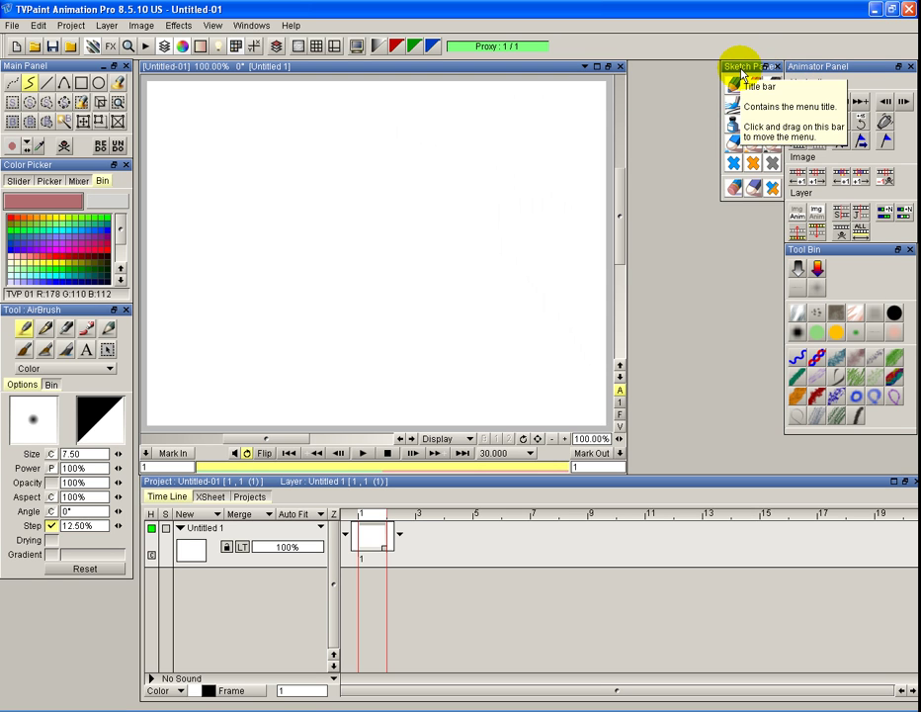
# Step: Toggle the custom panels off and on twice, then show the Windows > Custom Panels list
pyautogui.click(238, 46)
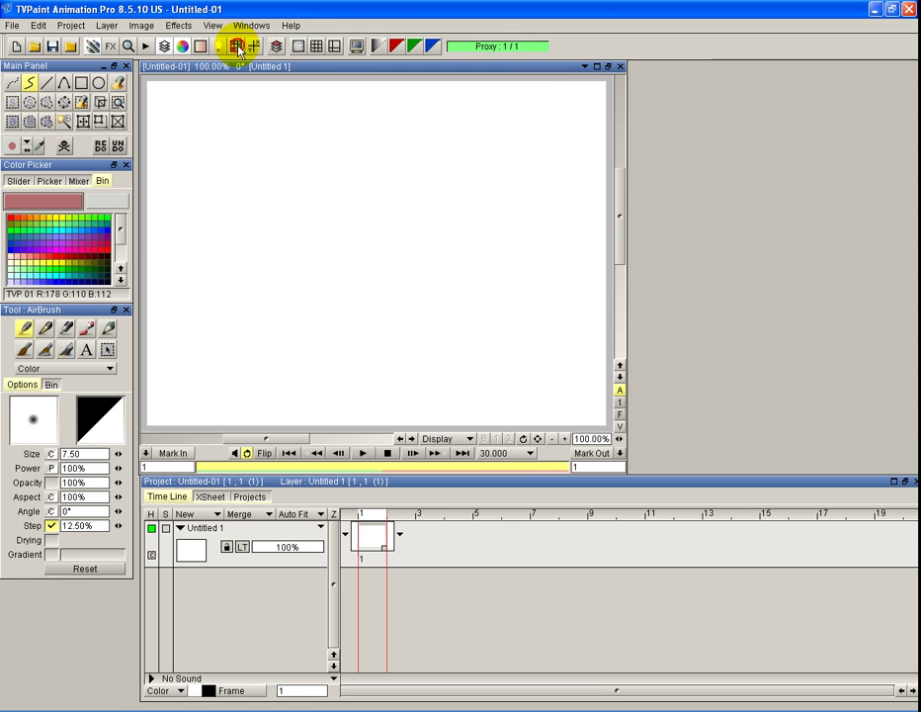
pyautogui.click(237, 47)
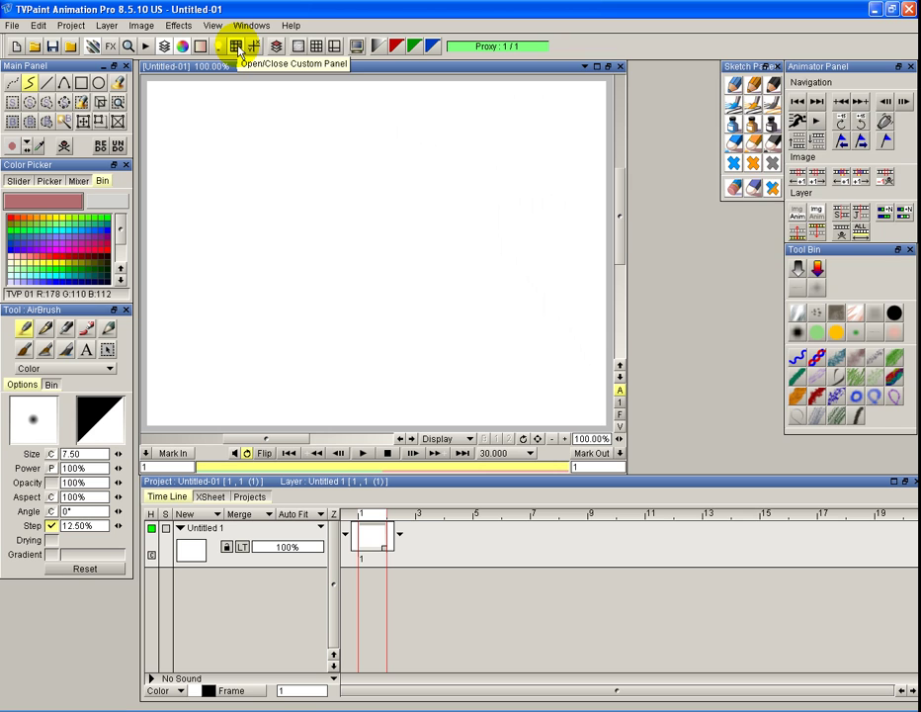
pyautogui.click(238, 48)
pyautogui.click(237, 48)
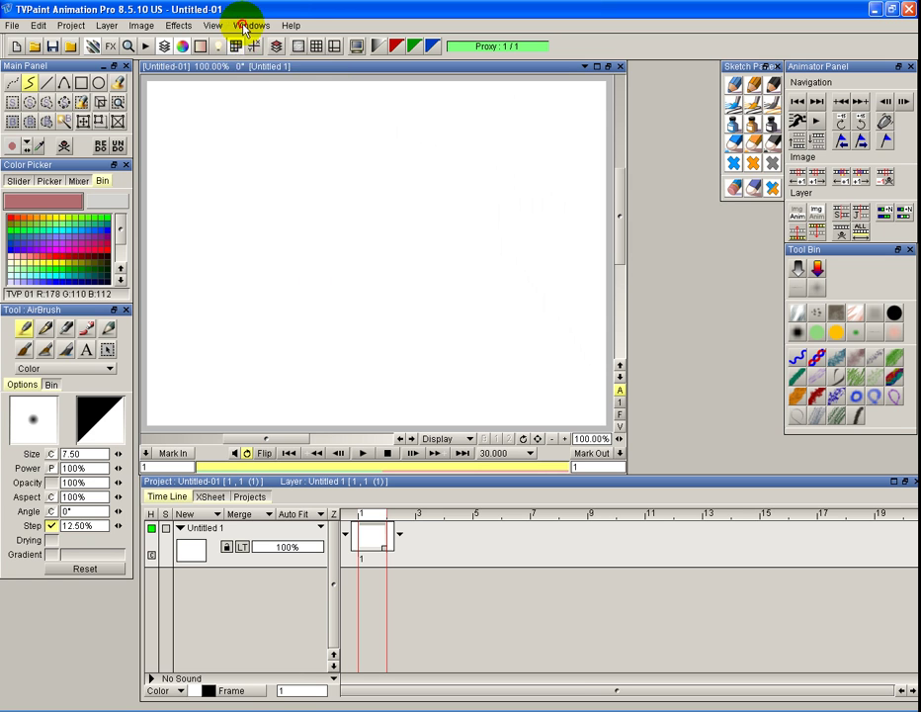
pyautogui.click(247, 25)
pyautogui.moveTo(278, 208)
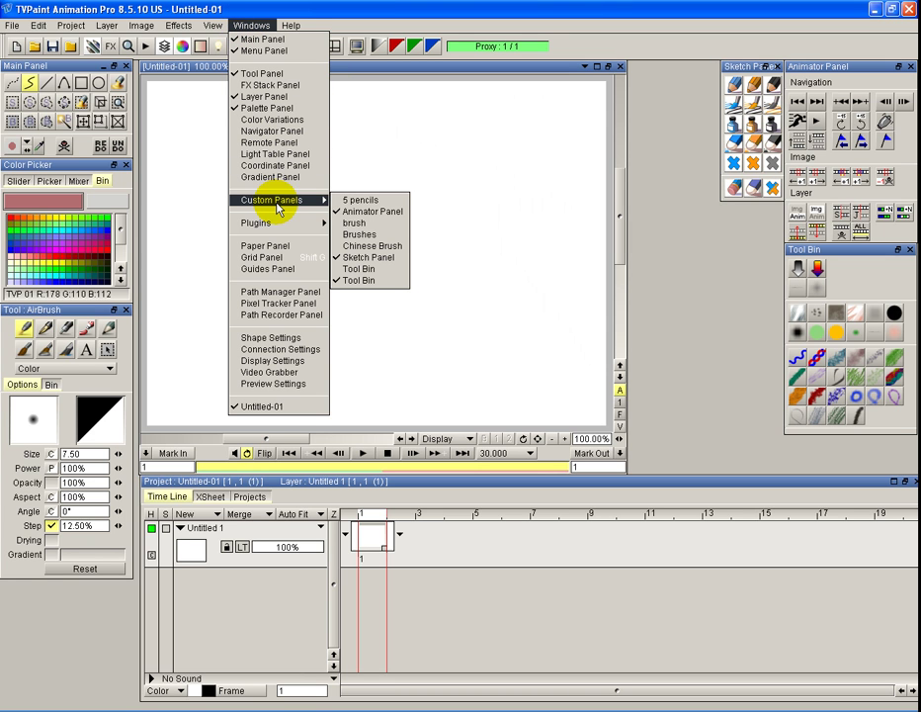
# Step: Open the floating Brushes custom panel and reposition it, hiding and restoring all custom panels once
pyautogui.click(362, 238)
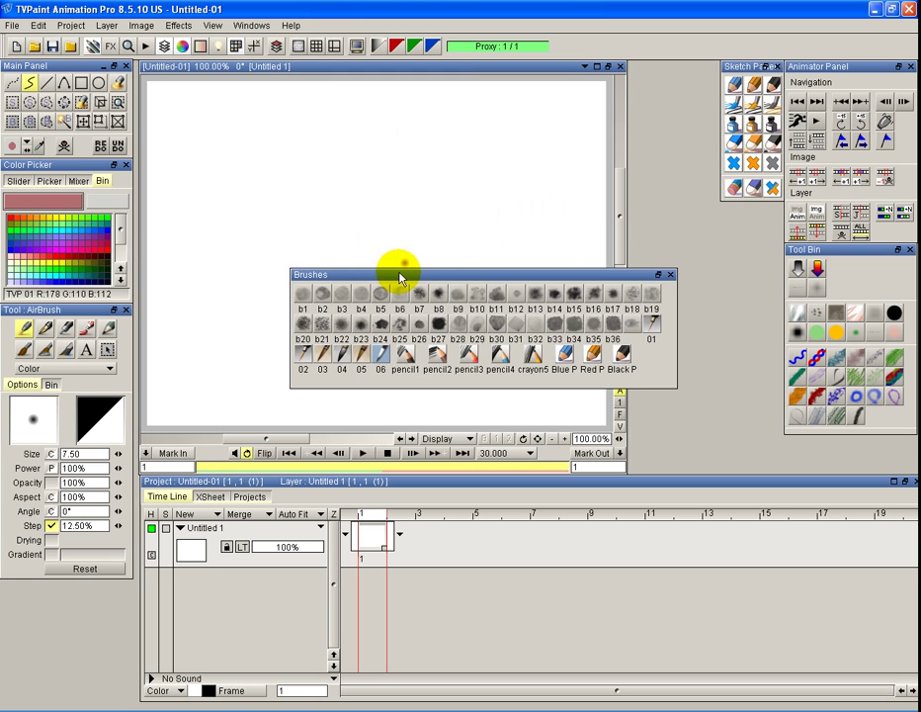
pyautogui.moveTo(400, 280); pyautogui.dragTo(400, 273)
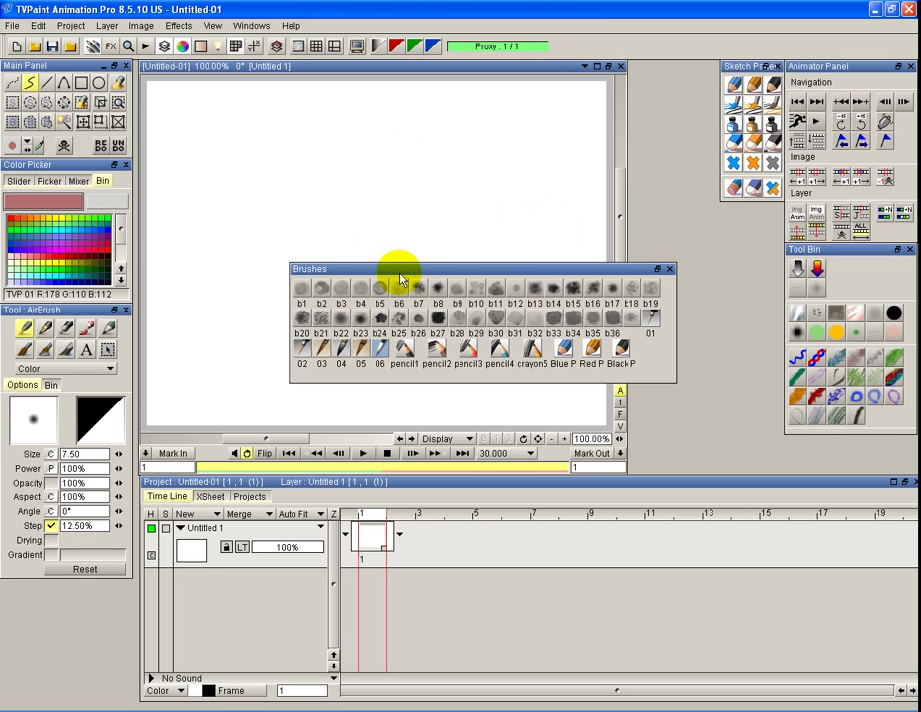
pyautogui.moveTo(438, 268)
pyautogui.mouseDown()
pyautogui.moveTo(460, 251)
pyautogui.moveTo(441, 235)
pyautogui.moveTo(476, 261)
pyautogui.mouseUp()
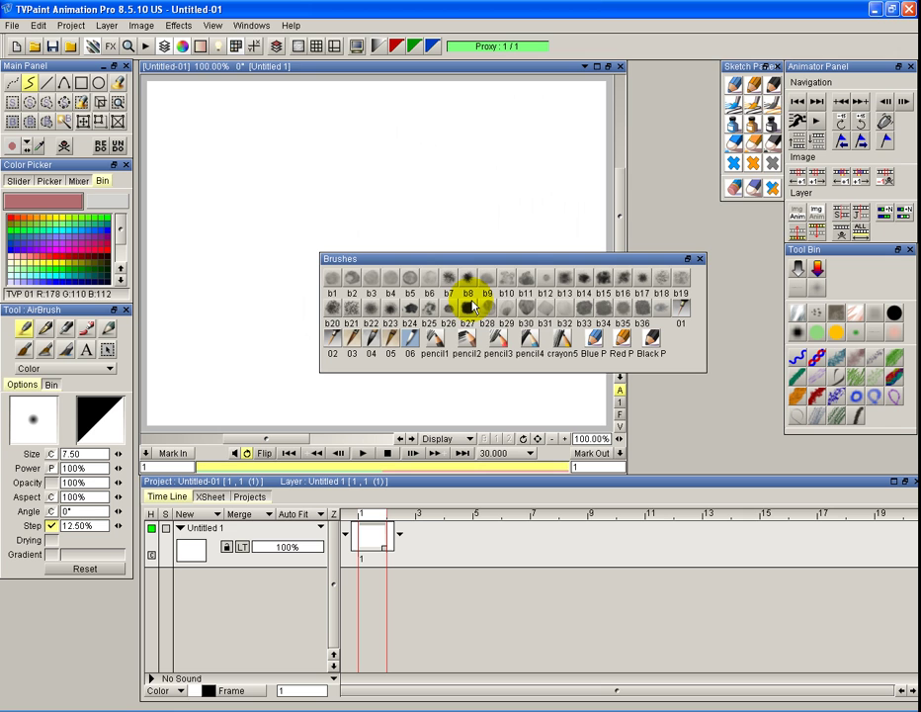
pyautogui.click(235, 48)
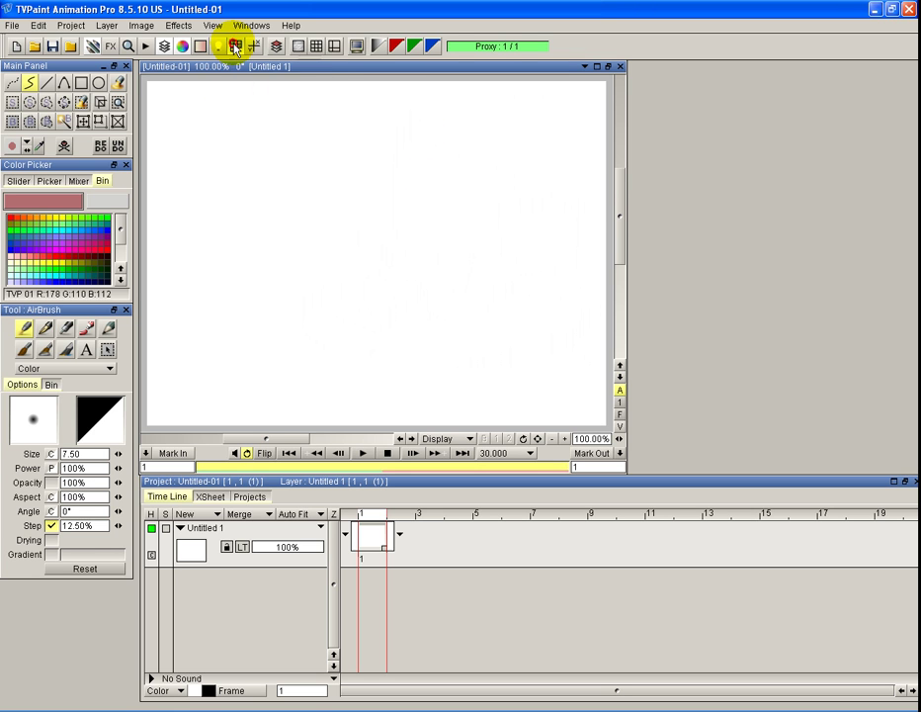
pyautogui.click(236, 48)
pyautogui.moveTo(401, 260); pyautogui.dragTo(392, 274)
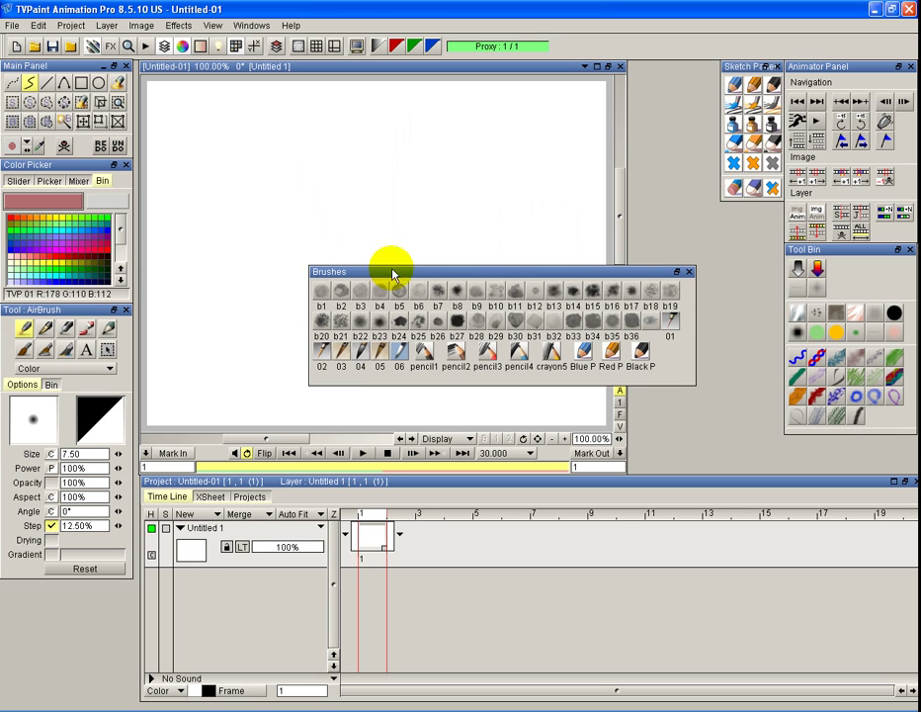
# Step: Close the Brushes panel and hide then restore the remaining custom panels
pyautogui.click(692, 271)
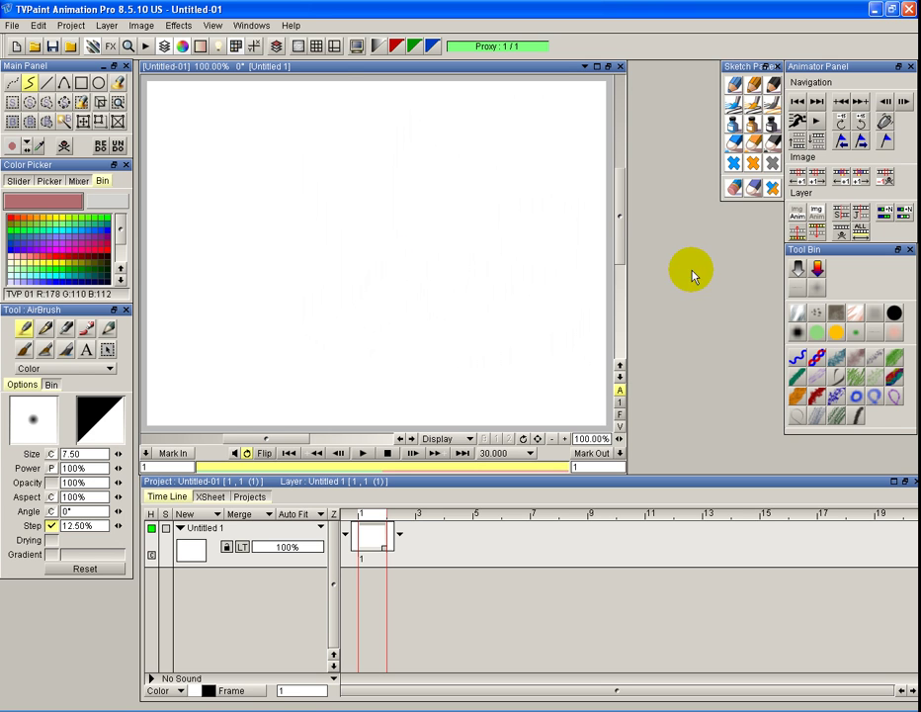
pyautogui.click(235, 46)
pyautogui.click(236, 46)
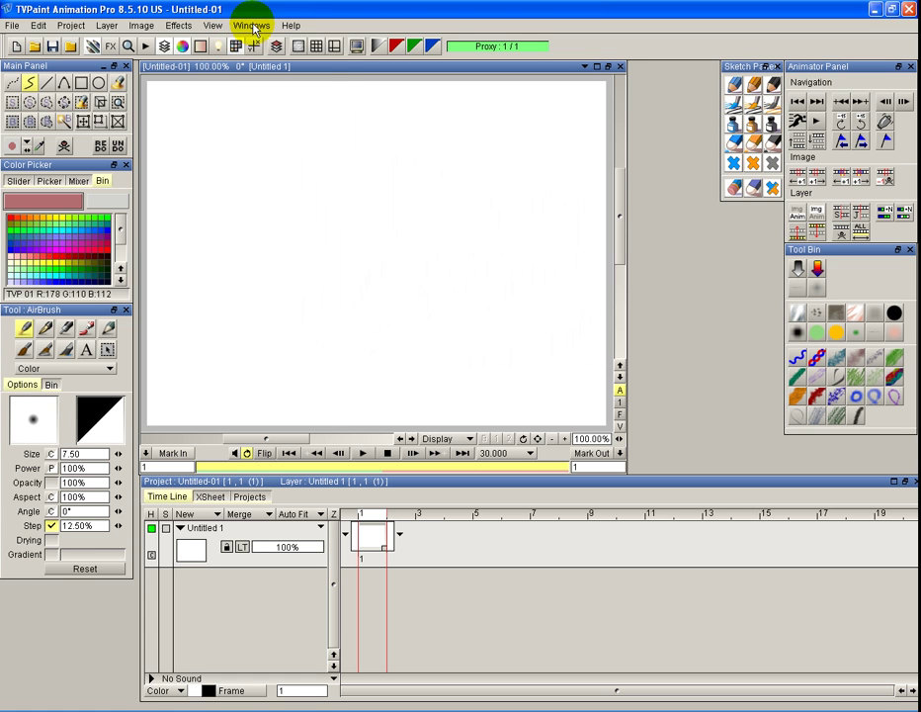
pyautogui.click(251, 26)
pyautogui.moveTo(291, 200)
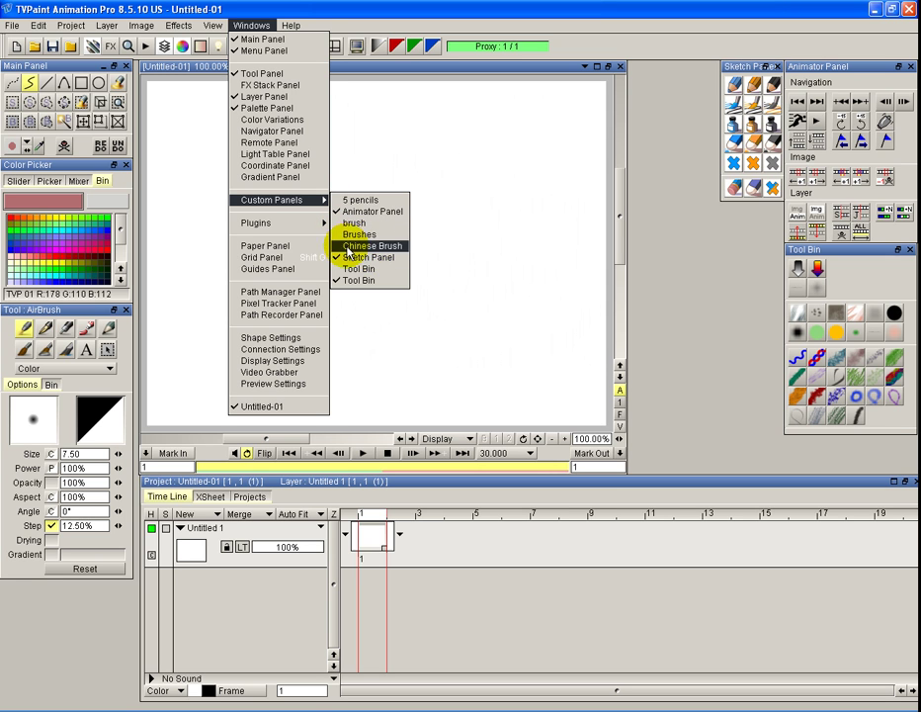
pyautogui.click(410, 24)
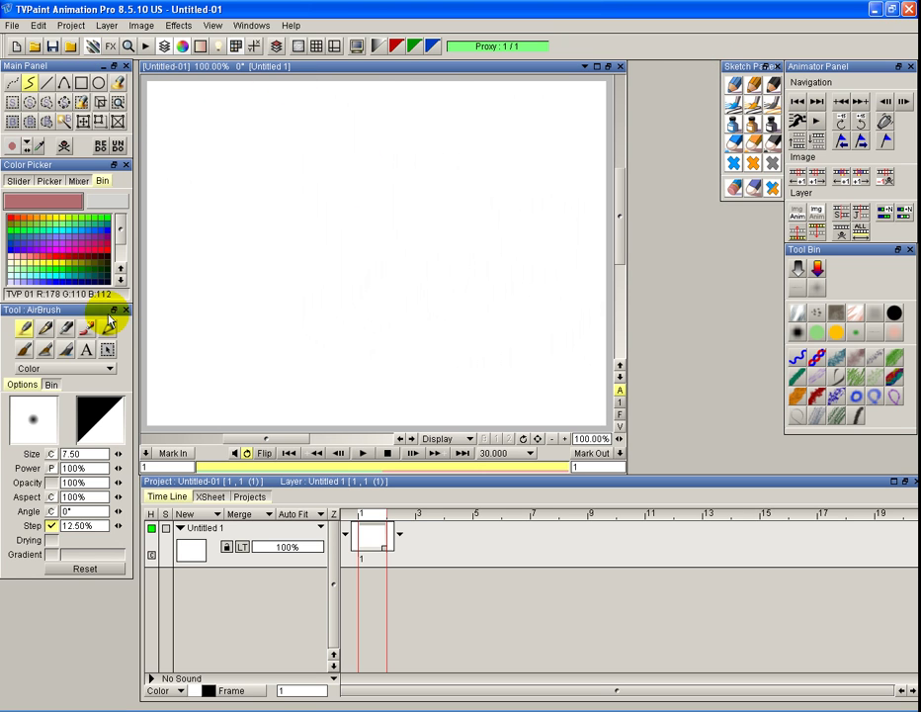
# Step: Drag the Project timeline panel a few pixels left along the bottom
pyautogui.moveTo(171, 484)
pyautogui.mouseDown()
pyautogui.moveTo(190, 535)
pyautogui.moveTo(225, 374)
pyautogui.moveTo(10, 294)
pyautogui.moveTo(168, 541)
pyautogui.moveTo(152, 484)
pyautogui.moveTo(163, 484)
pyautogui.mouseUp()
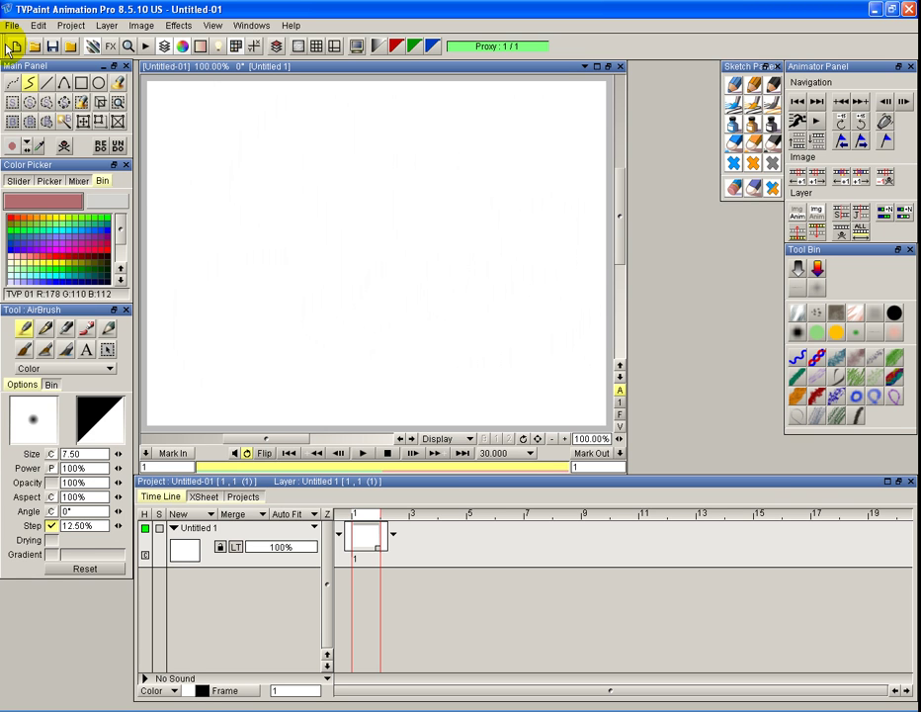
# Step: Float the command bar as a separate Menu Panel, move it over the canvas, and float it again
pyautogui.moveTo(8, 50); pyautogui.dragTo(211, 151)
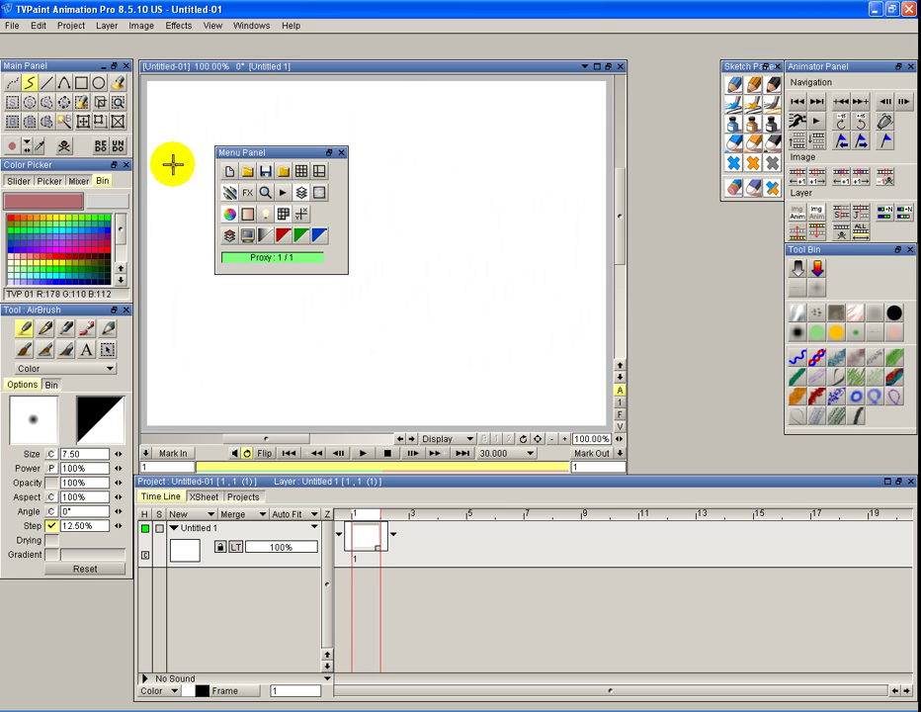
pyautogui.moveTo(221, 155); pyautogui.dragTo(12, 45)
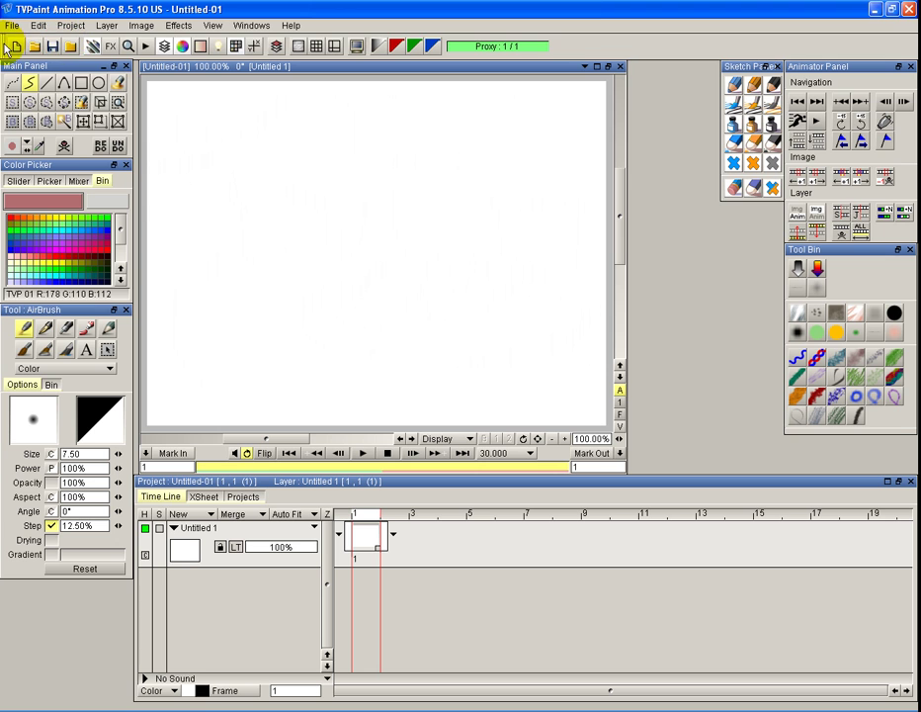
pyautogui.moveTo(10, 51); pyautogui.dragTo(31, 47)
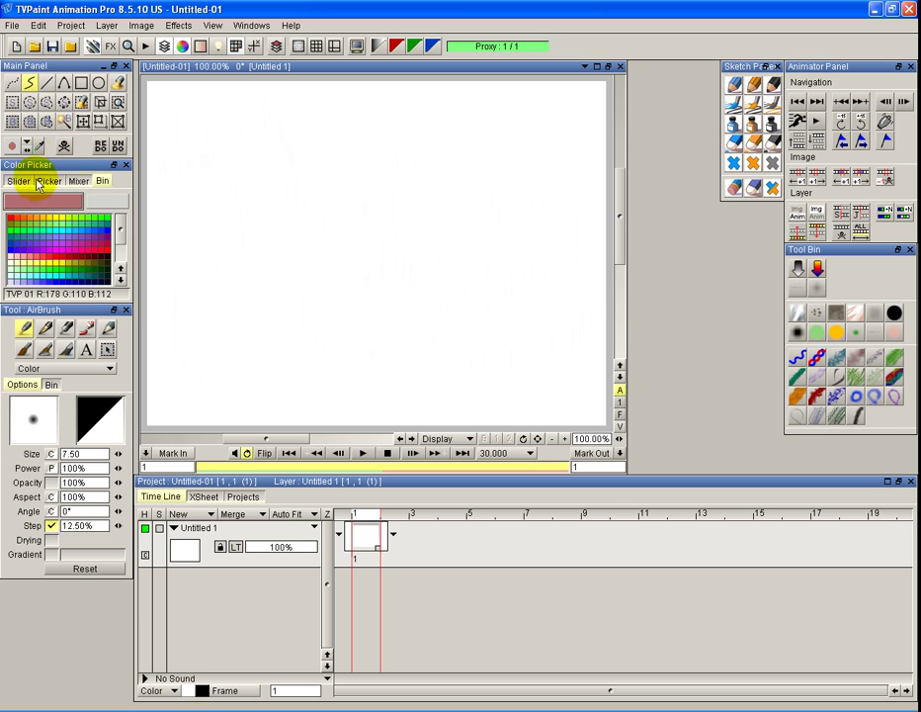
# Step: Show the Color Picker's RGB/HSL sliders and make light grey R211 G211 B209 the active colour
pyautogui.moveTo(38, 164)
pyautogui.mouseDown()
pyautogui.moveTo(42, 180)
pyautogui.moveTo(43, 170)
pyautogui.mouseUp()
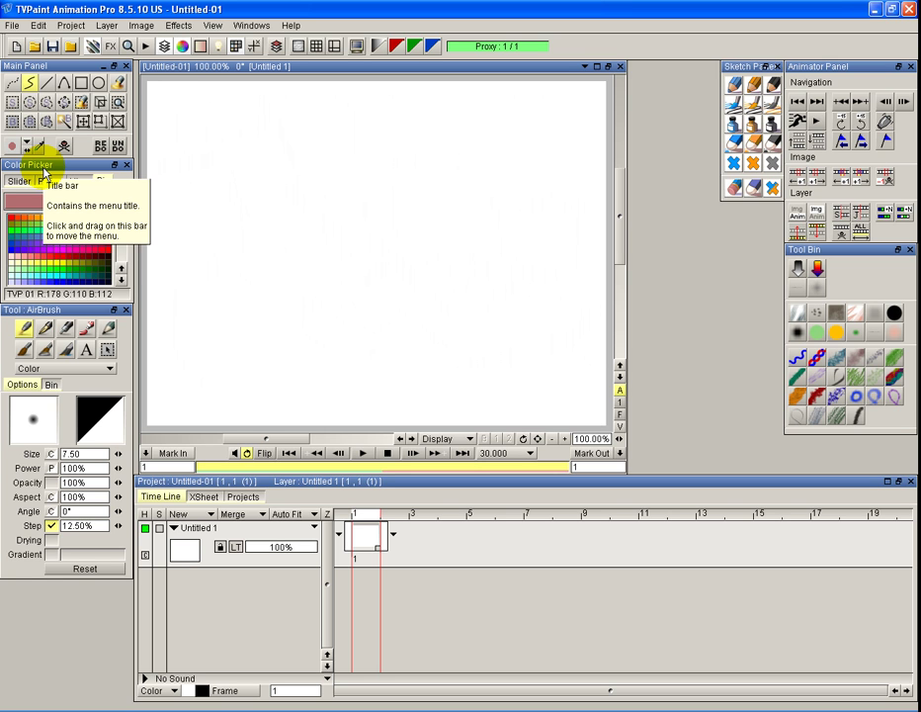
pyautogui.click(17, 181)
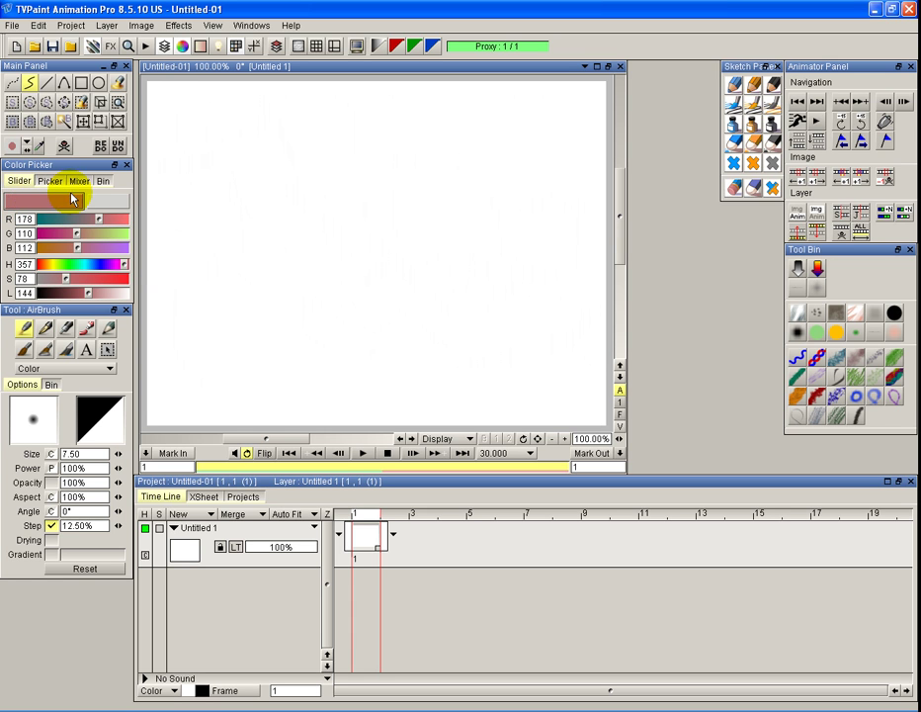
pyautogui.click(103, 203)
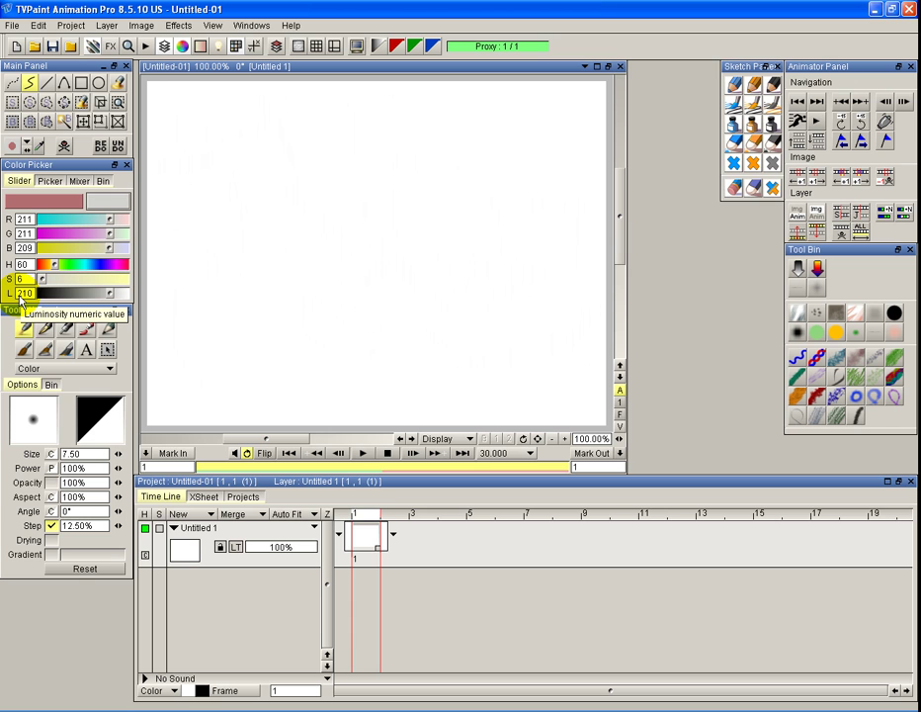
# Step: Switch through the Picker view (hue toward green) and Mixer view, then scroll the Bin swatch grid
pyautogui.click(49, 182)
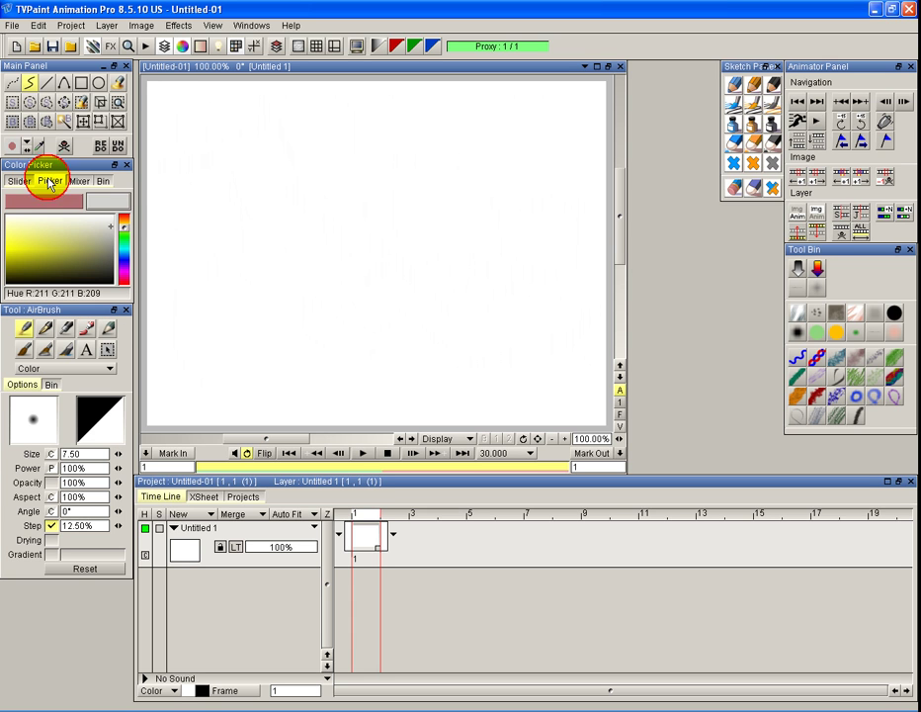
pyautogui.click(124, 243)
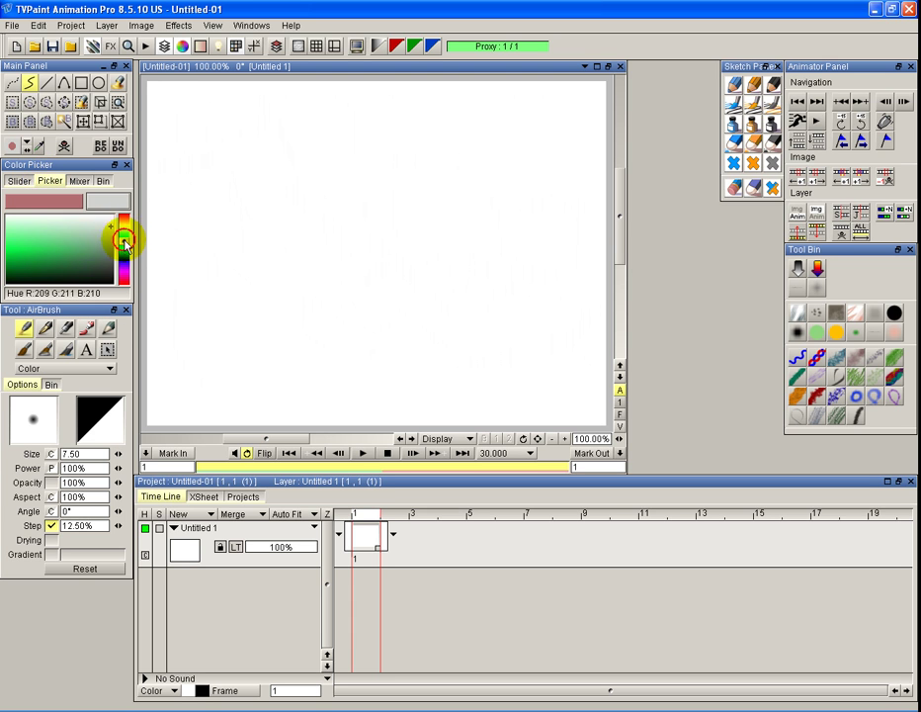
pyautogui.click(78, 182)
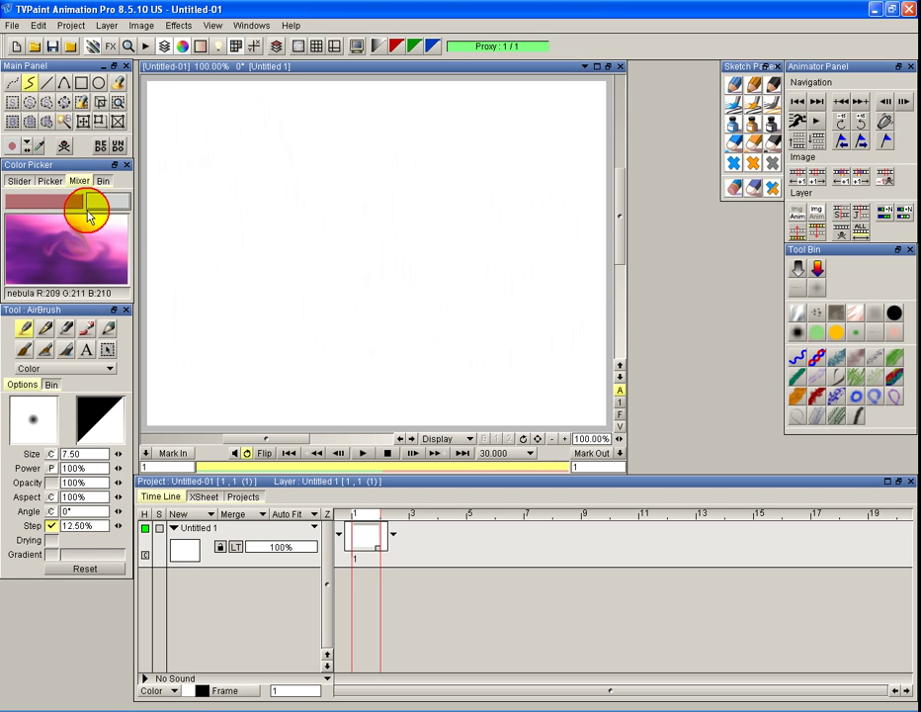
pyautogui.click(103, 181)
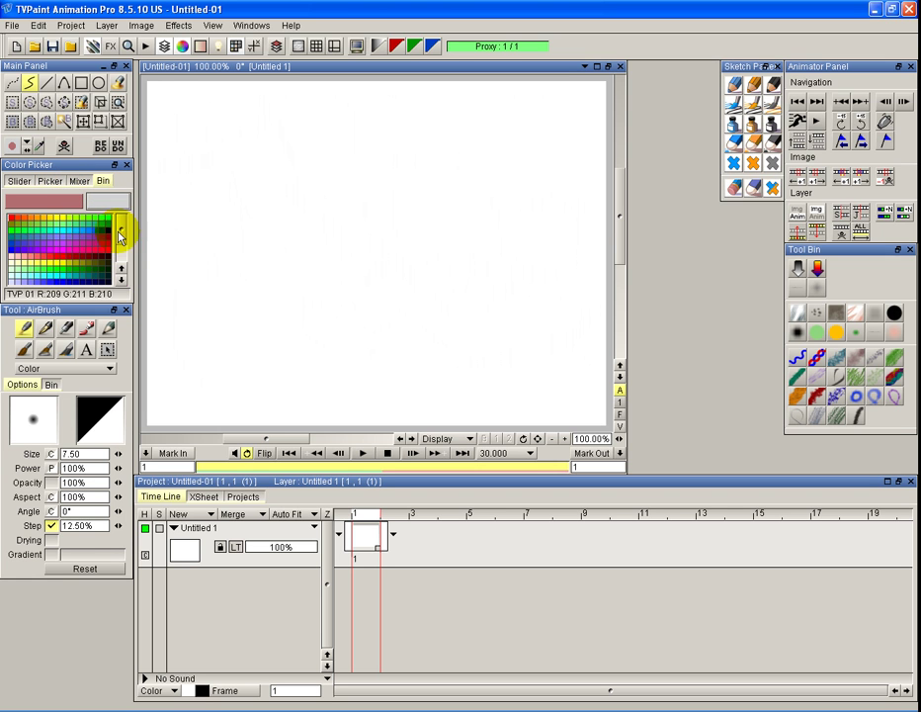
pyautogui.moveTo(120, 231); pyautogui.dragTo(123, 263)
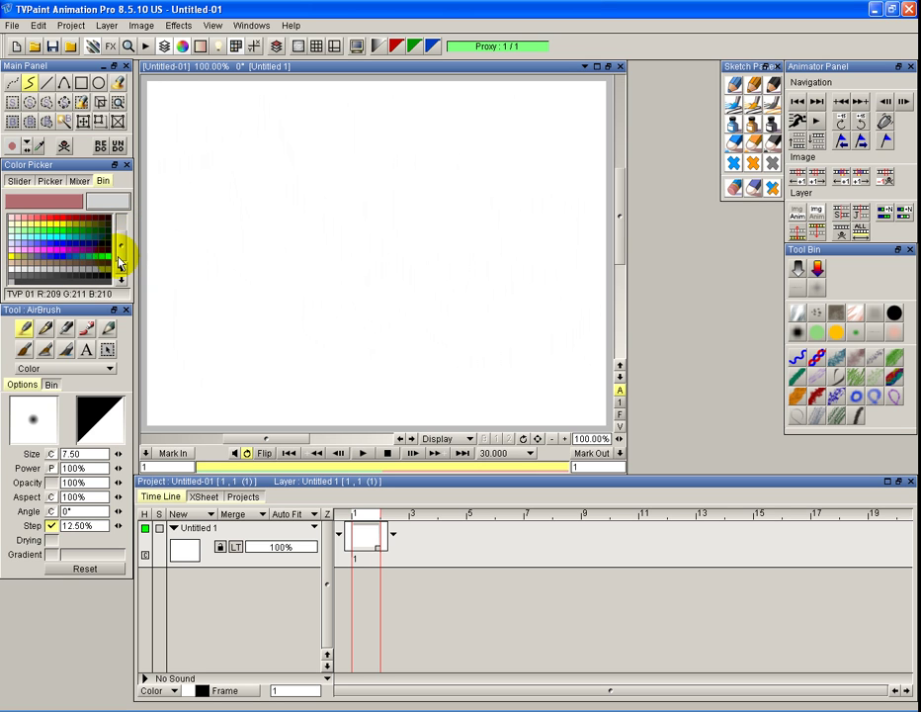
pyautogui.moveTo(119, 262); pyautogui.dragTo(121, 225)
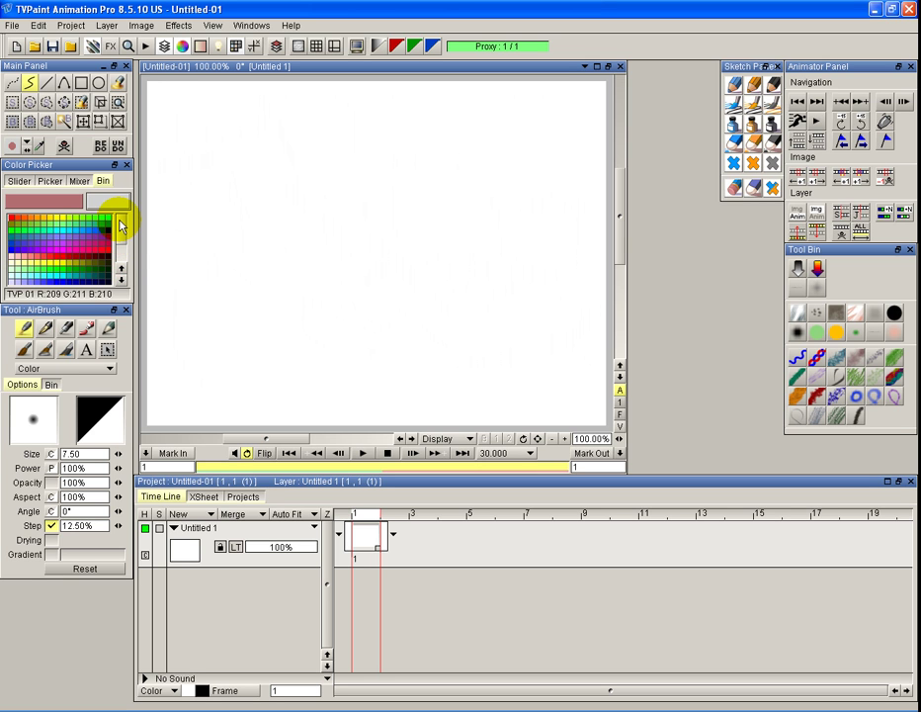
pyautogui.click(42, 329)
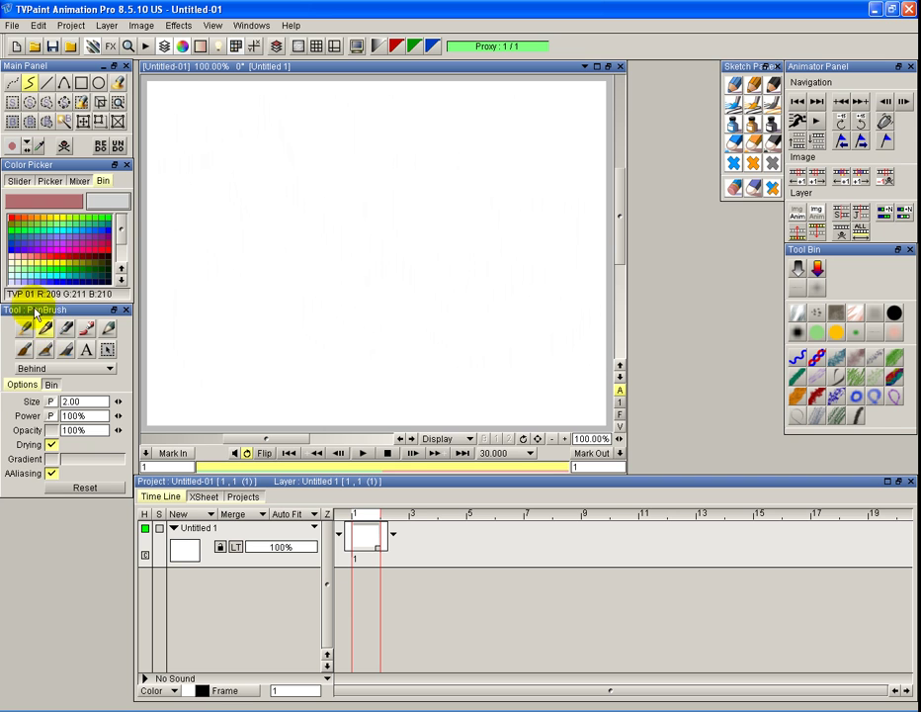
pyautogui.click(65, 330)
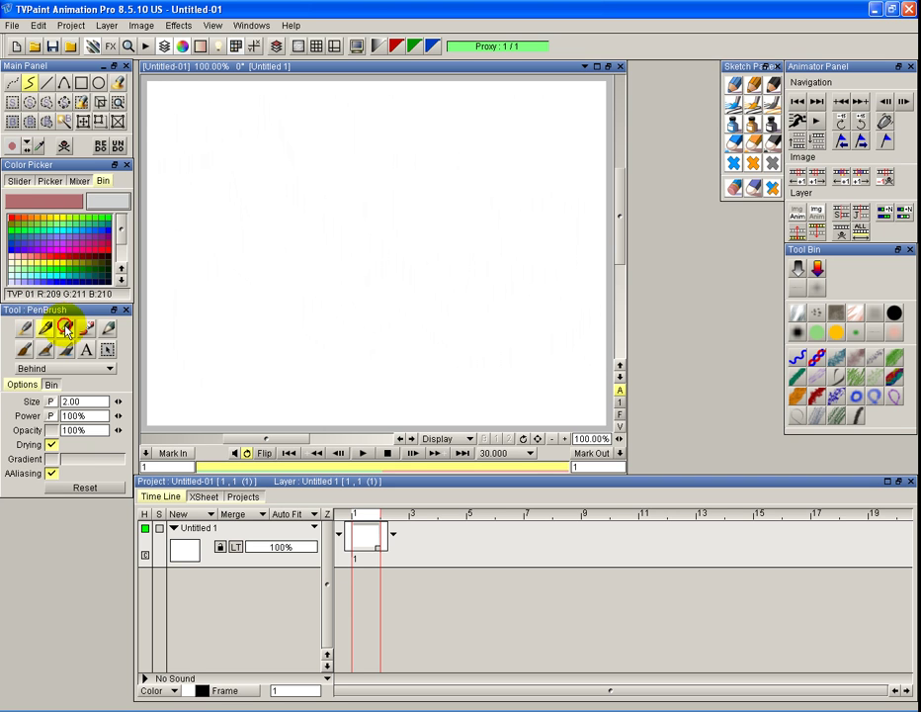
pyautogui.click(87, 329)
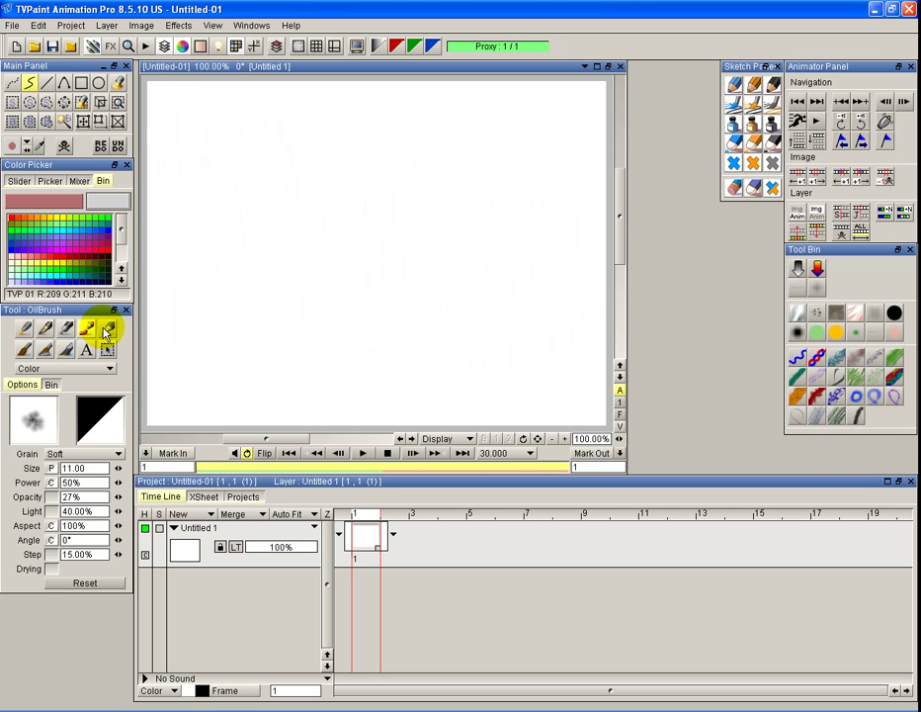
pyautogui.click(108, 330)
pyautogui.click(25, 329)
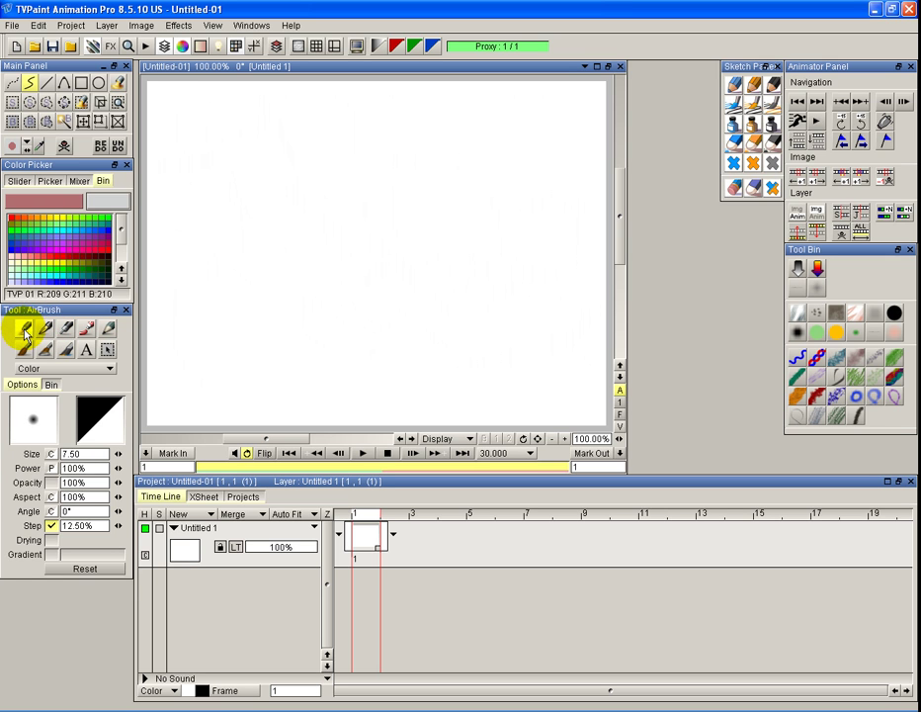
pyautogui.click(45, 329)
pyautogui.click(66, 329)
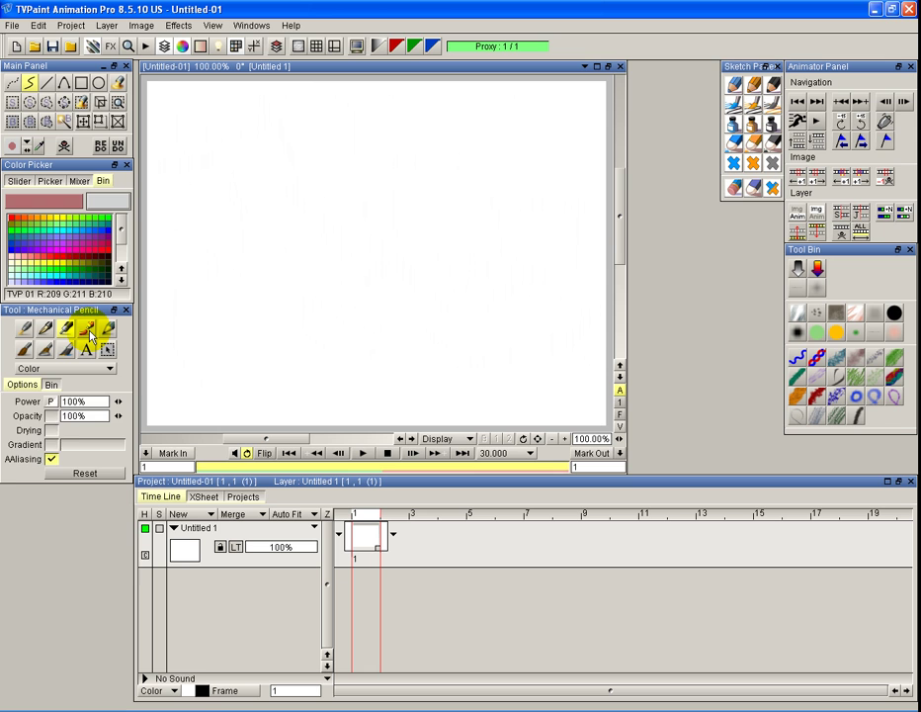
pyautogui.click(88, 332)
pyautogui.click(108, 334)
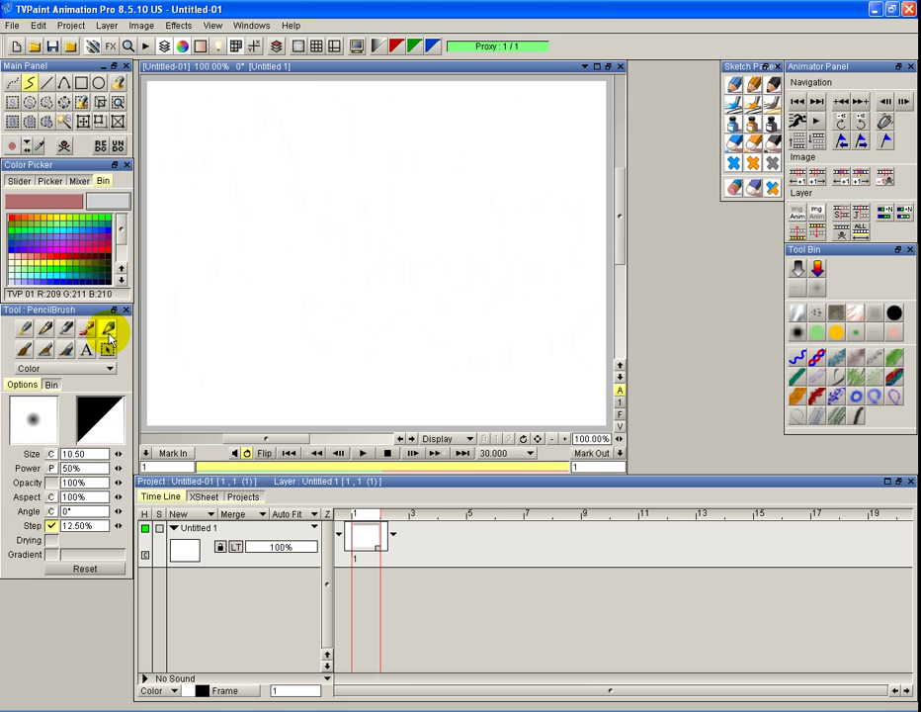
pyautogui.click(21, 353)
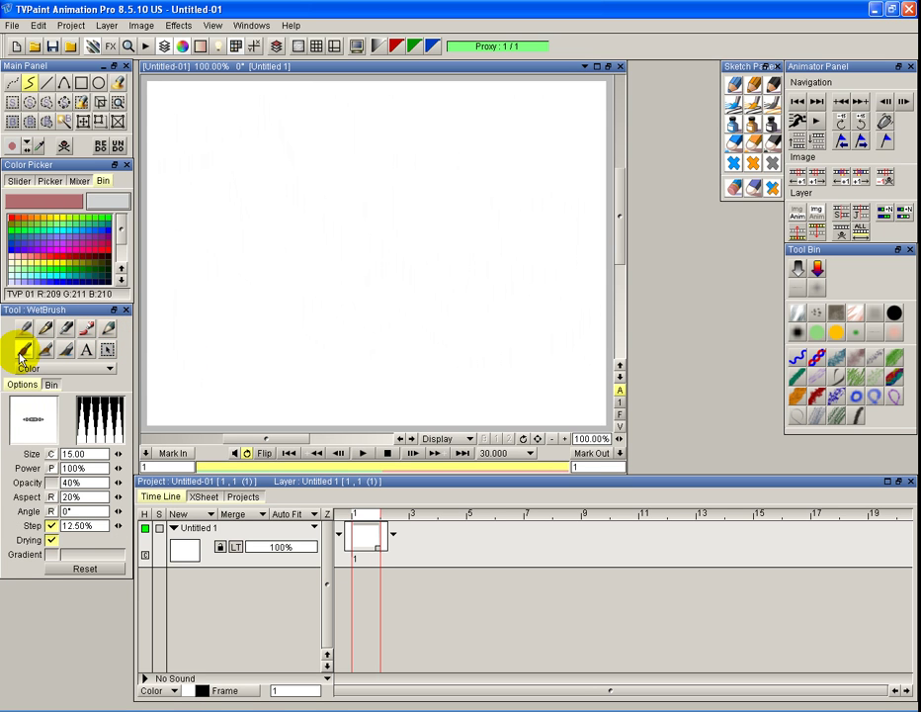
pyautogui.click(45, 350)
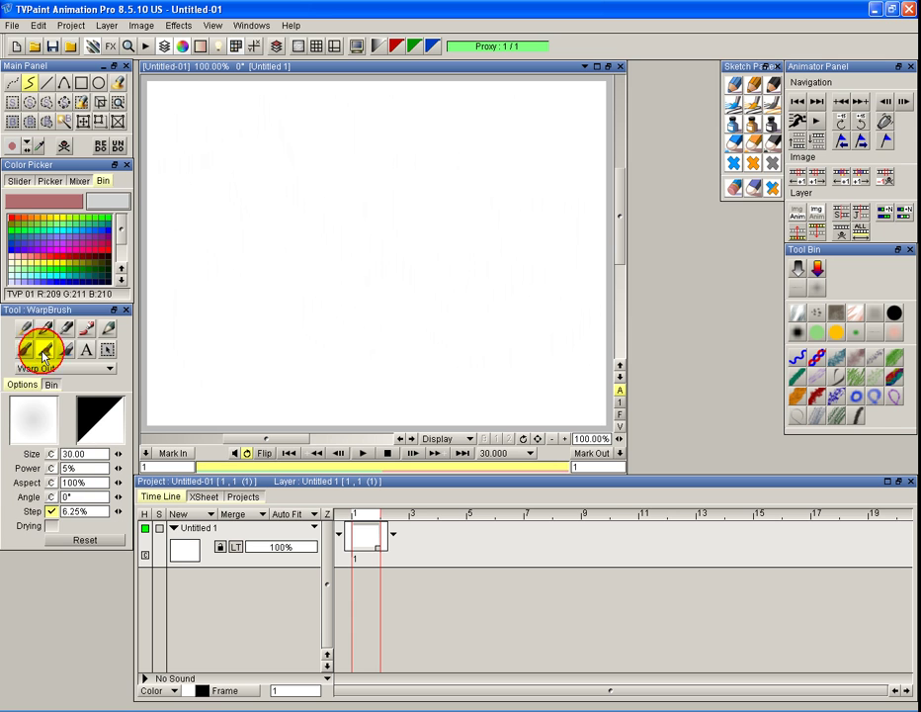
pyautogui.click(65, 350)
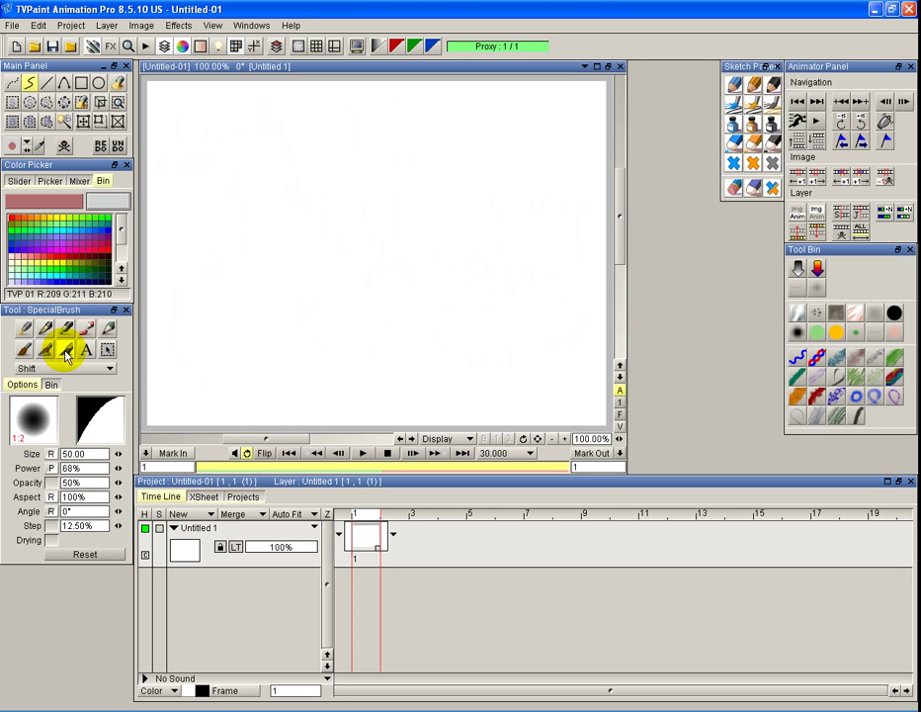
pyautogui.click(86, 351)
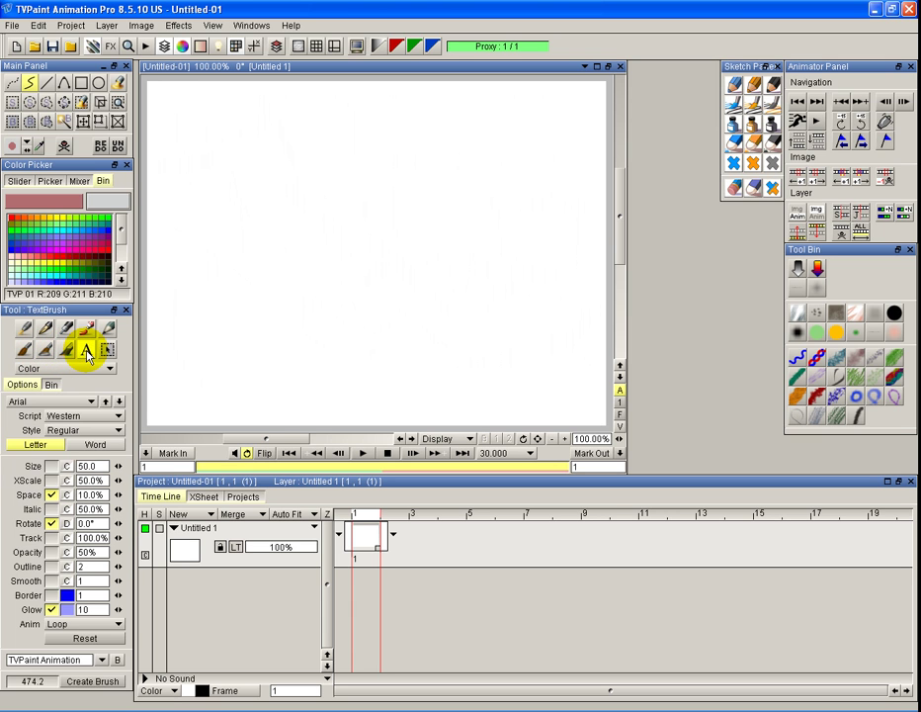
pyautogui.click(107, 350)
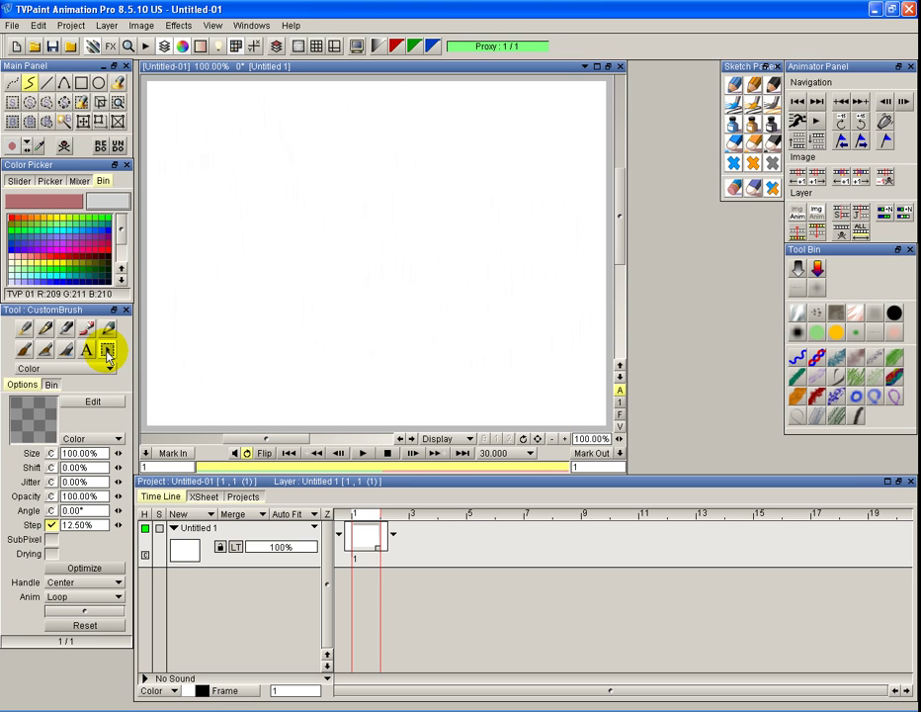
pyautogui.click(45, 336)
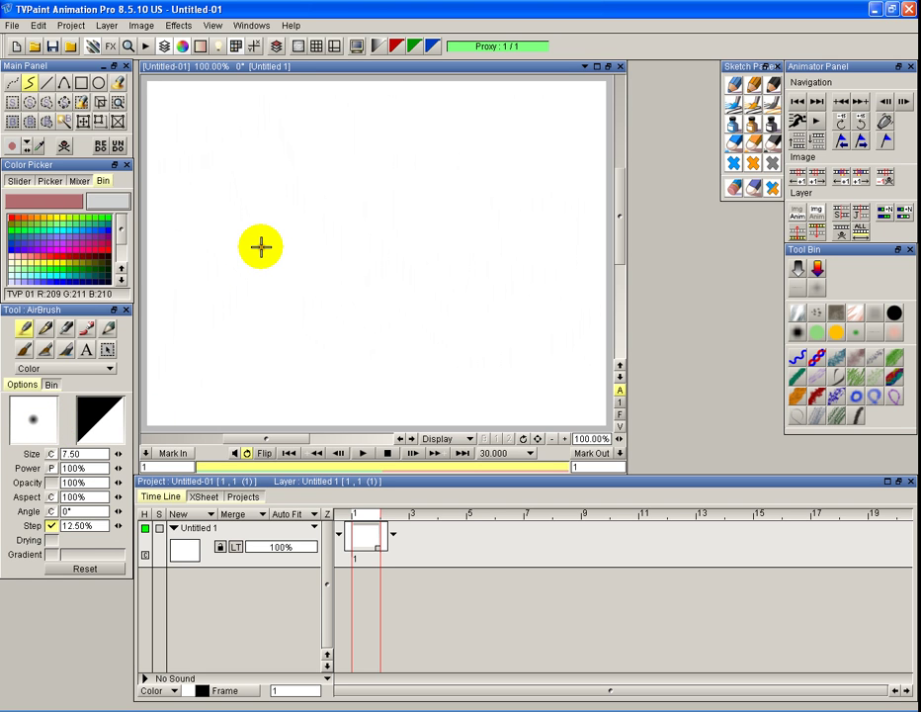
pyautogui.moveTo(258, 67)
pyautogui.mouseDown()
pyautogui.moveTo(280, 70)
pyautogui.moveTo(242, 69)
pyautogui.moveTo(260, 71)
pyautogui.mouseUp()
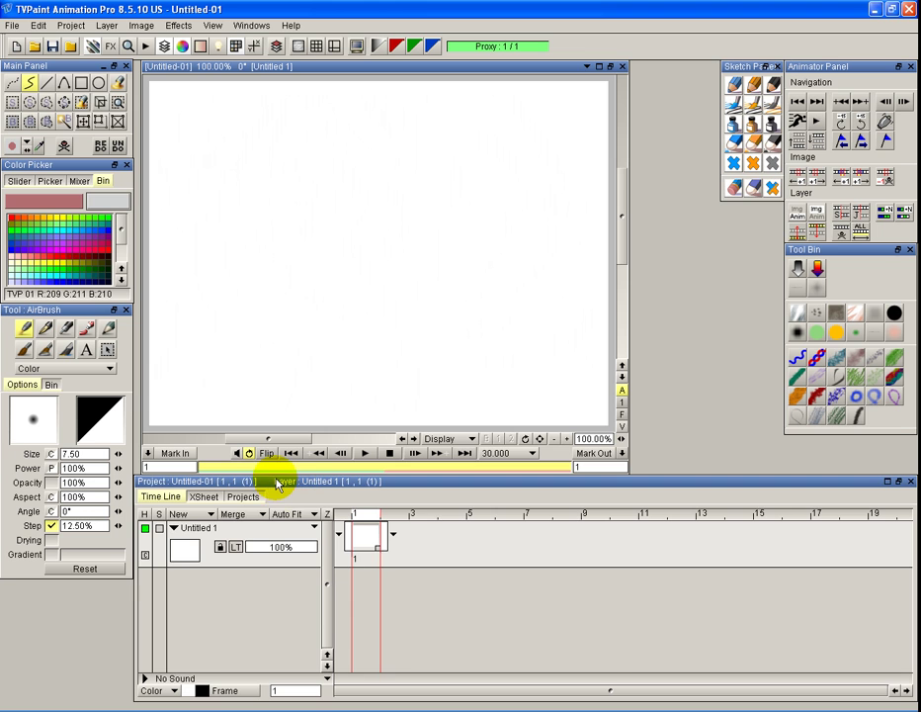
# Step: Nudge the Project timeline panel a few pixels down and right
pyautogui.moveTo(282, 486)
pyautogui.mouseDown()
pyautogui.moveTo(290, 490)
pyautogui.moveTo(279, 487)
pyautogui.mouseUp()
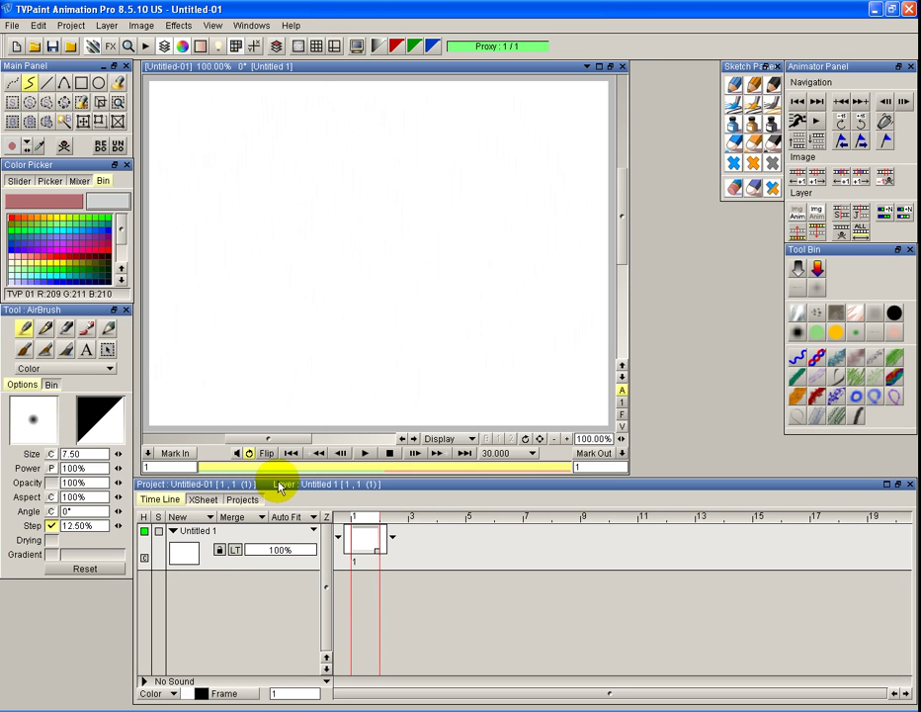